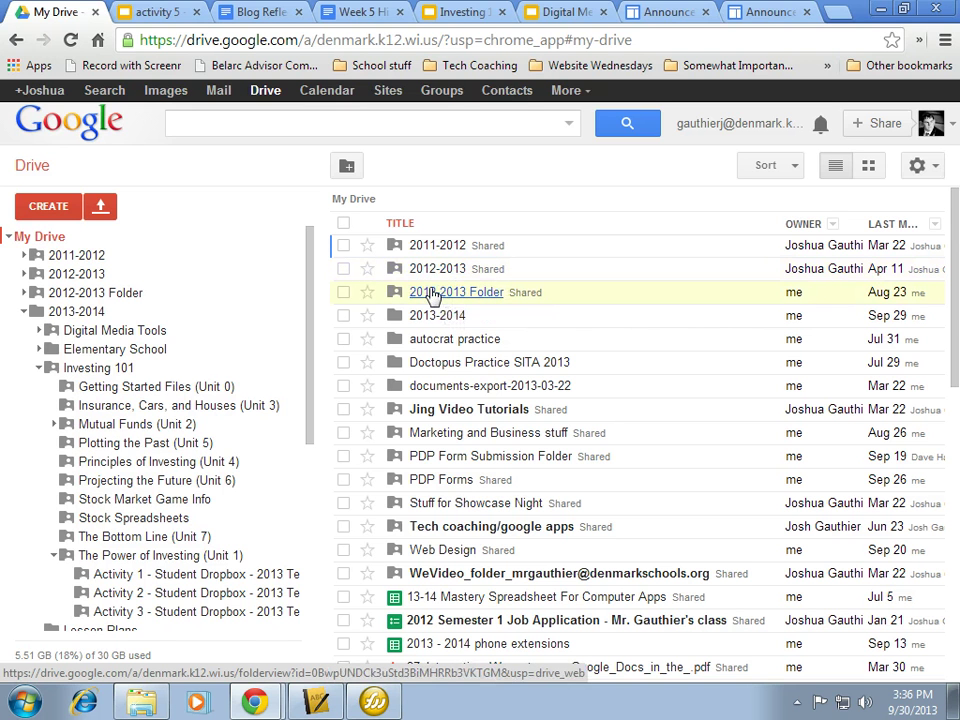
# Step: Open the 2012-2013 Folder and then its marketingunit subfolder
pyautogui.click(433, 292)
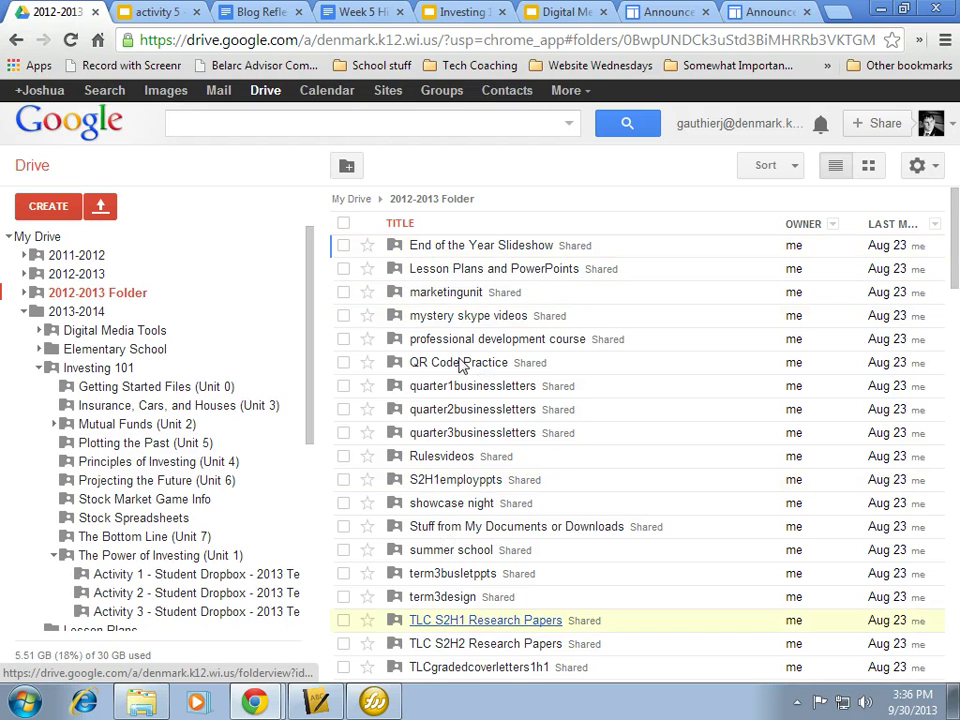
pyautogui.click(457, 303)
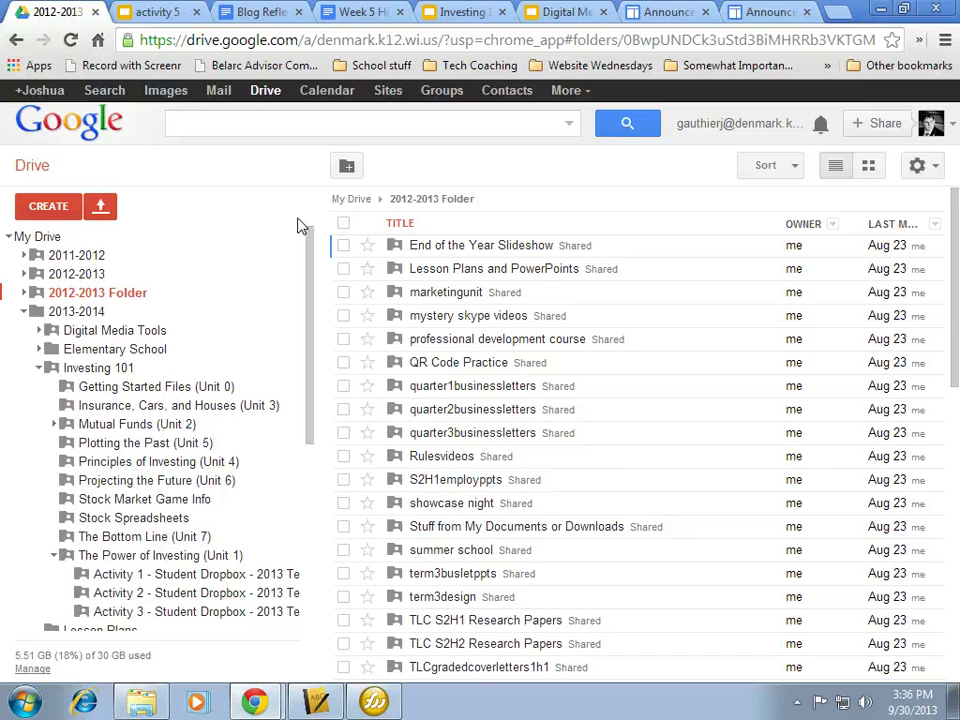
# Step: Return to the top-level My Drive and reveal the file/folder upload choices
pyautogui.moveTo(83, 655)
pyautogui.click(28, 238)
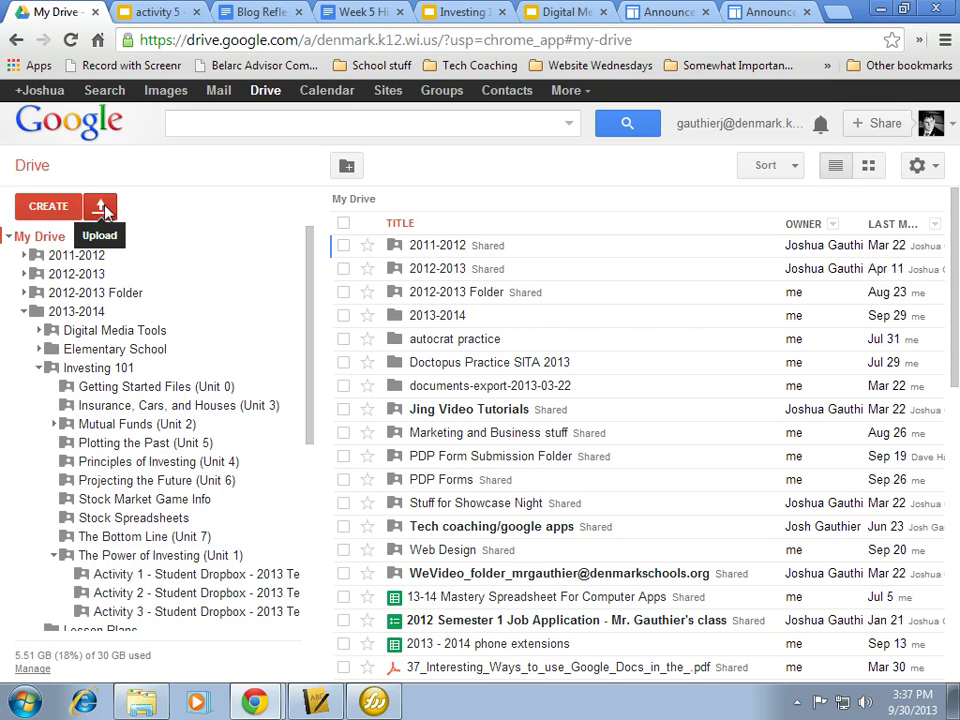
pyautogui.click(104, 210)
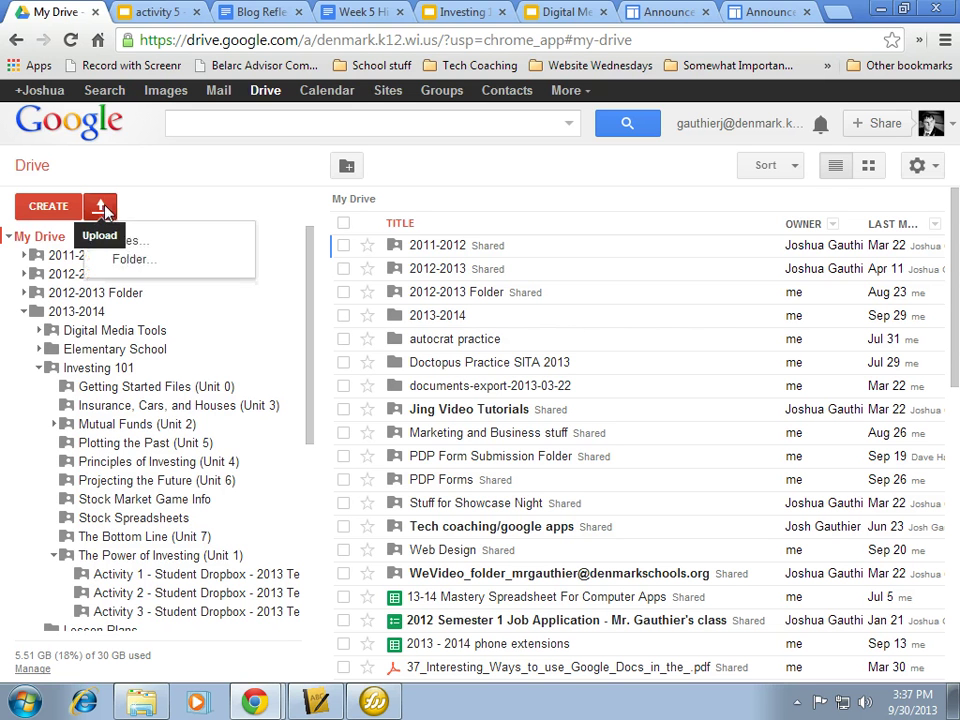
# Step: Upload a whole folder, picking the local My Big Campus Tutorials folder
pyautogui.click(133, 262)
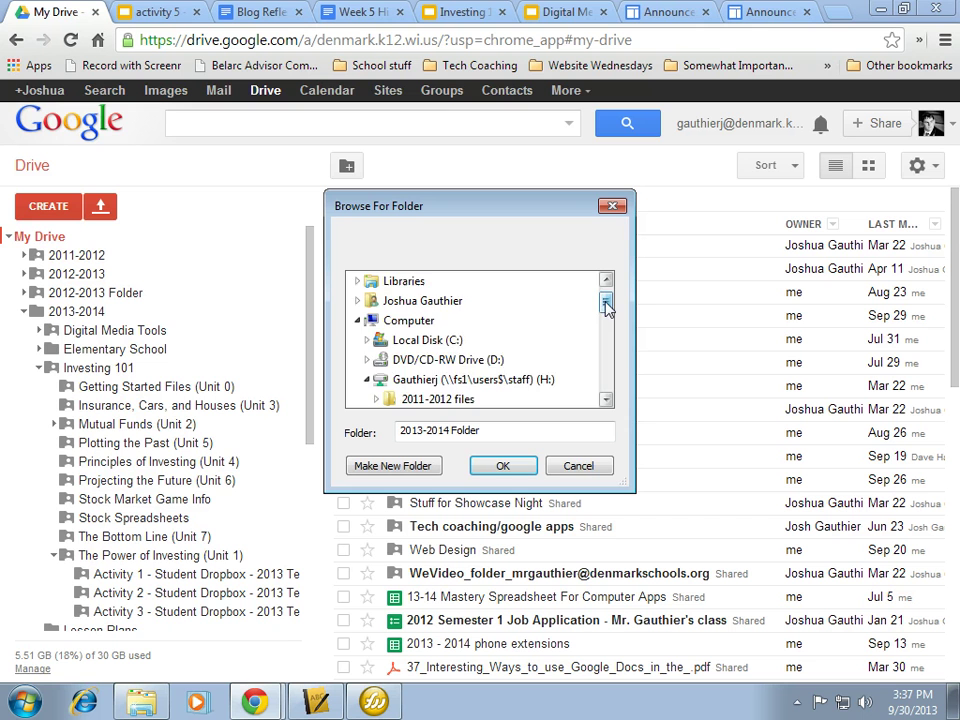
pyautogui.moveTo(606, 307)
pyautogui.mouseDown()
pyautogui.moveTo(608, 334)
pyautogui.moveTo(606, 318)
pyautogui.mouseUp()
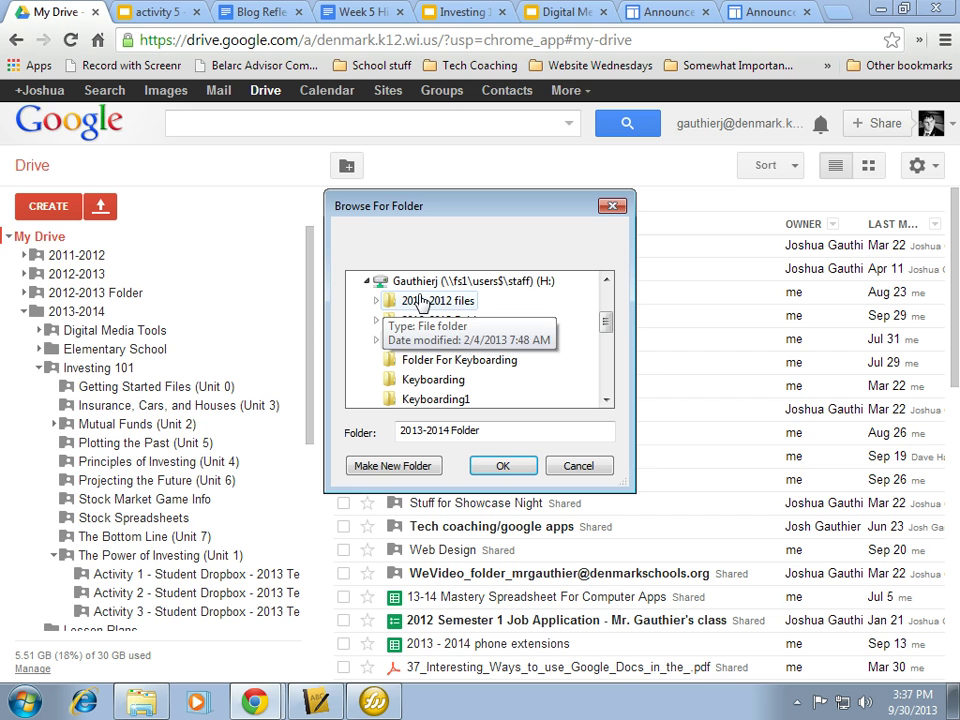
pyautogui.moveTo(612, 326); pyautogui.dragTo(604, 362)
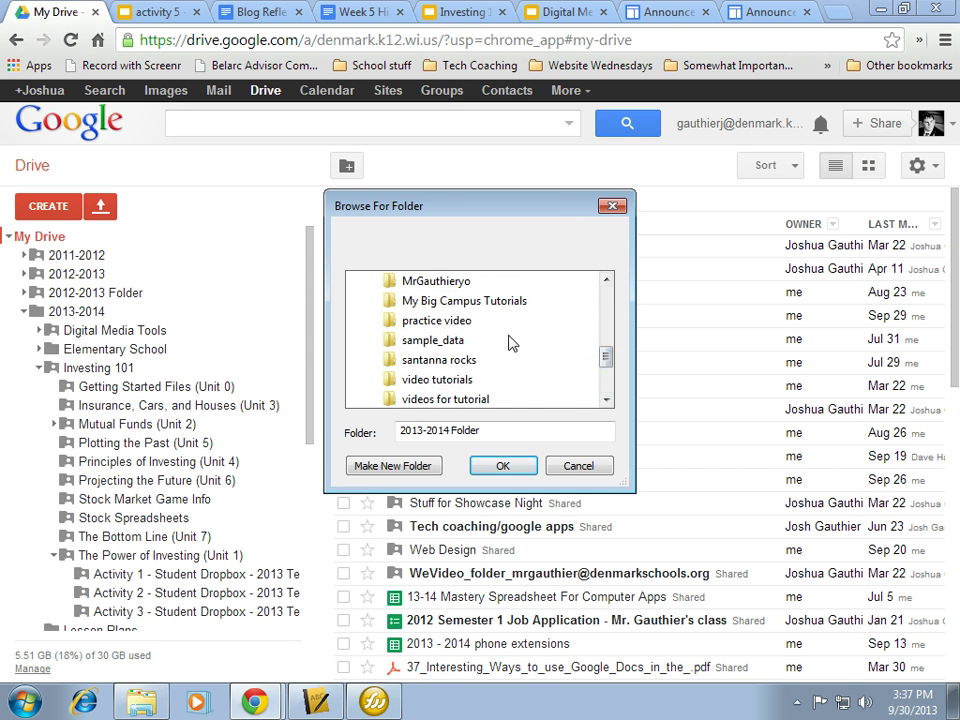
pyautogui.click(436, 301)
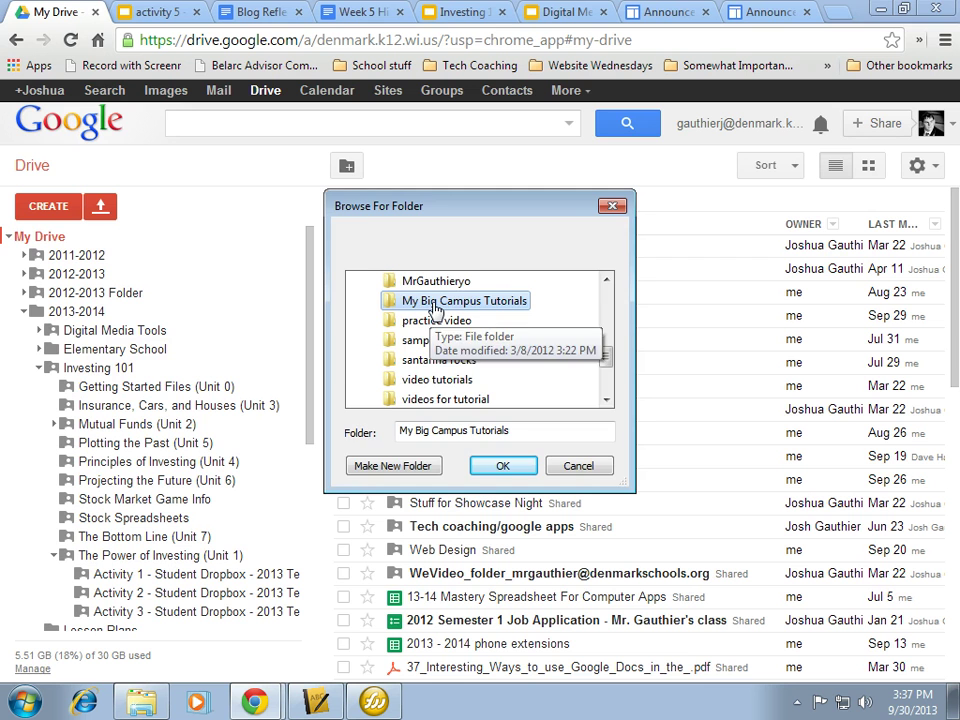
pyautogui.click(490, 466)
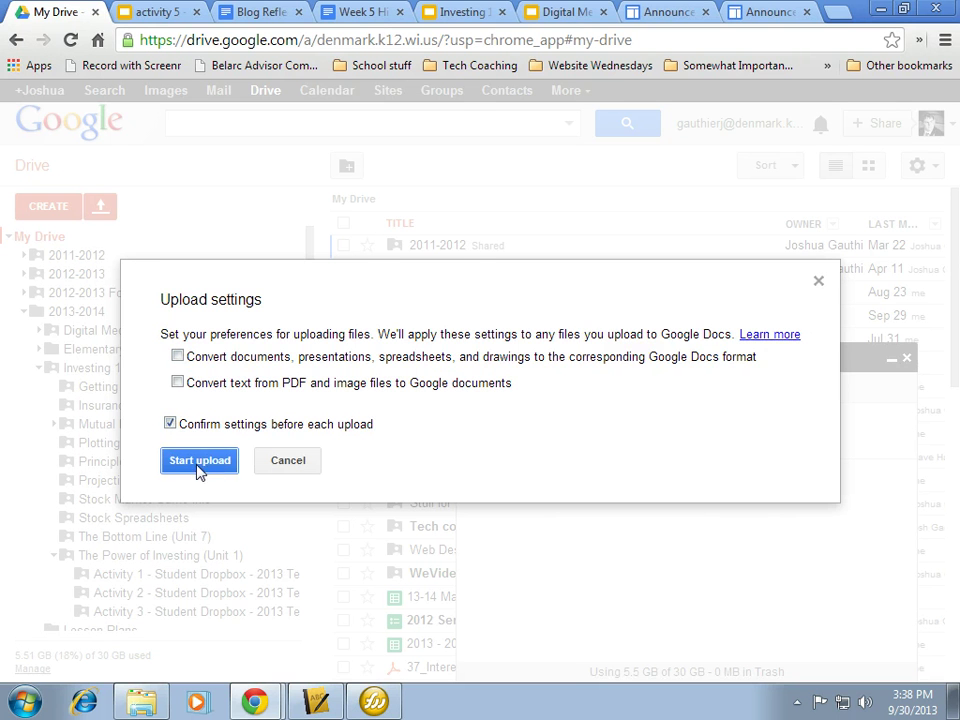
# Step: Start uploading My Big Campus Tutorials and wait until both files finish
pyautogui.click(201, 467)
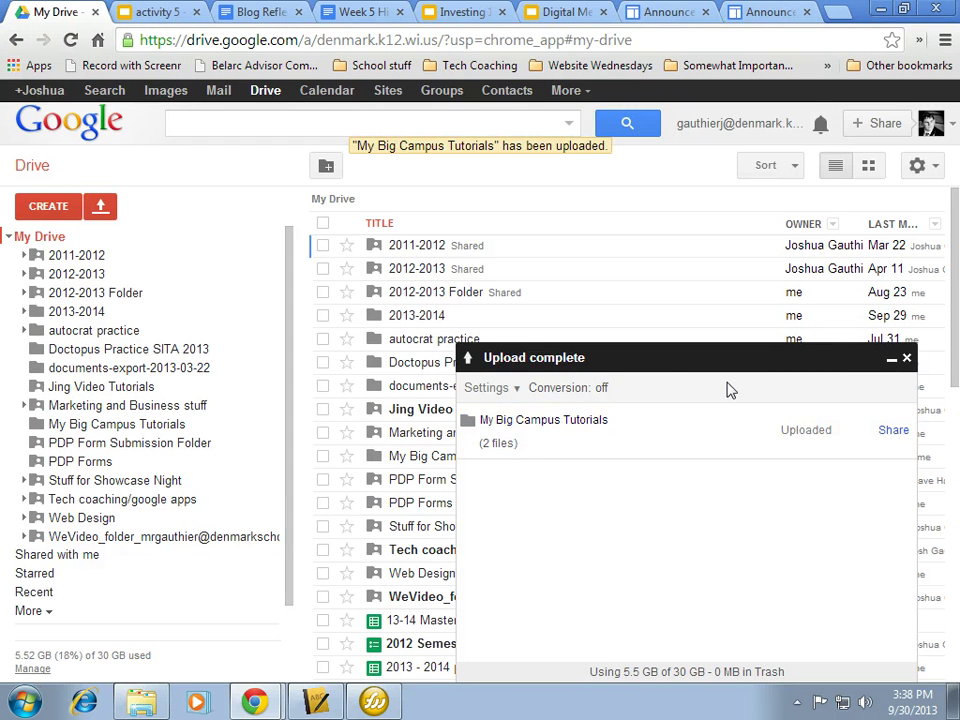
# Step: Check the new folder's two .swf files, then tick it in My Drive and close the upload panel
pyautogui.click(892, 359)
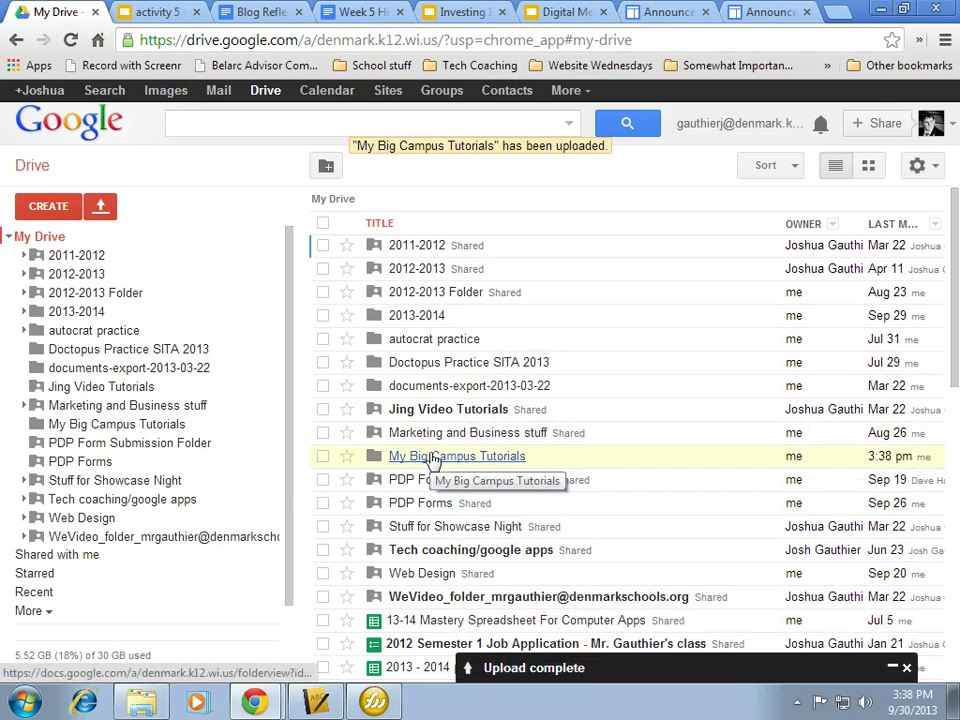
pyautogui.click(414, 456)
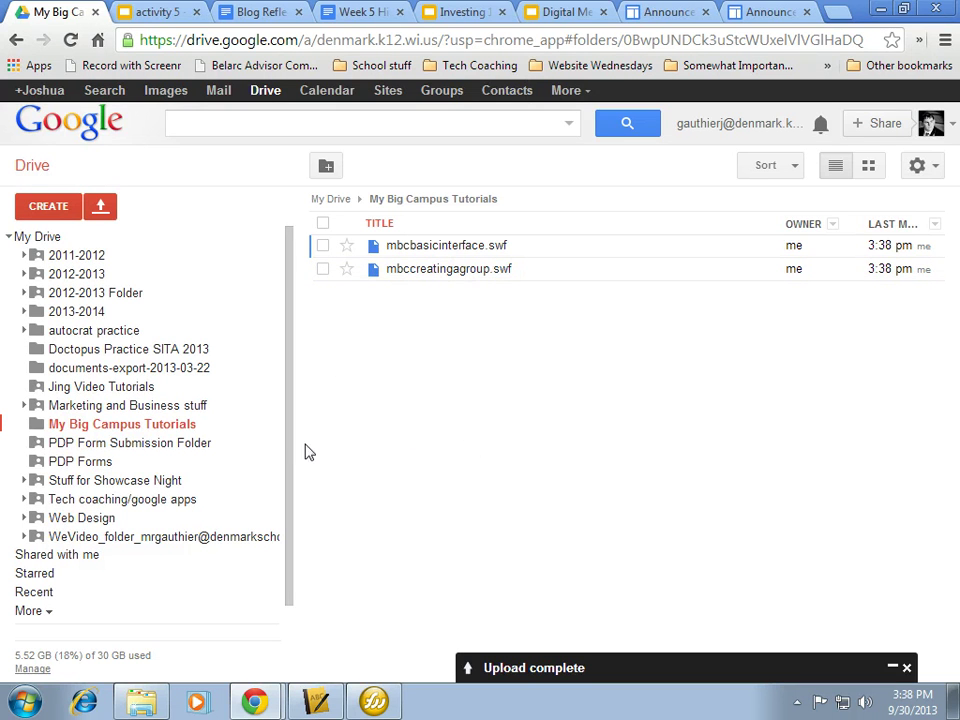
pyautogui.moveTo(122, 424)
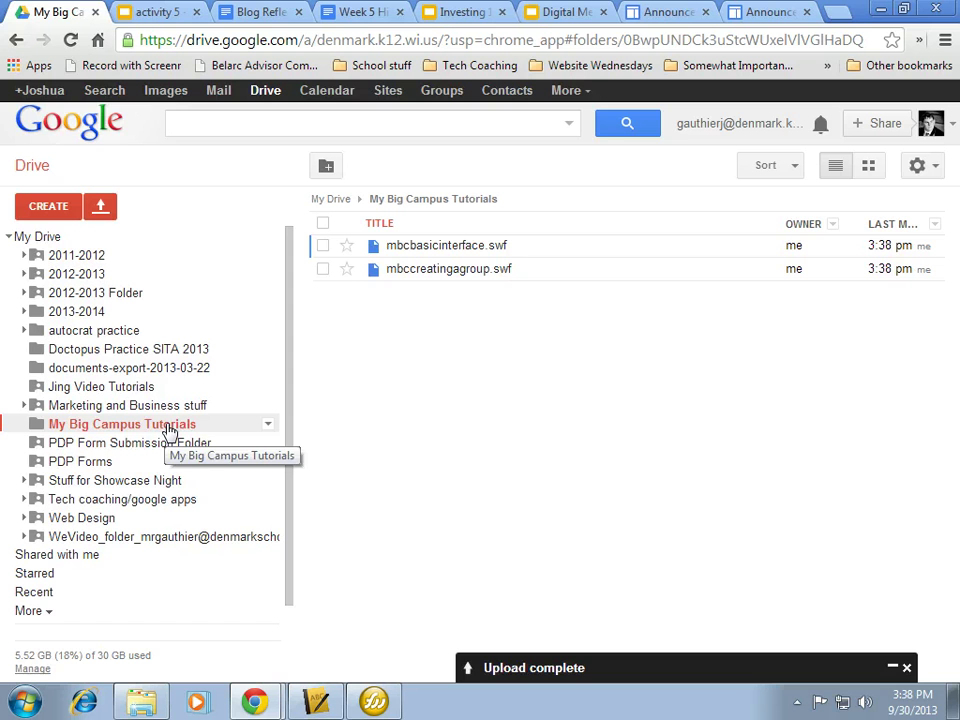
pyautogui.click(117, 241)
pyautogui.scroll(-1, 315, 305)
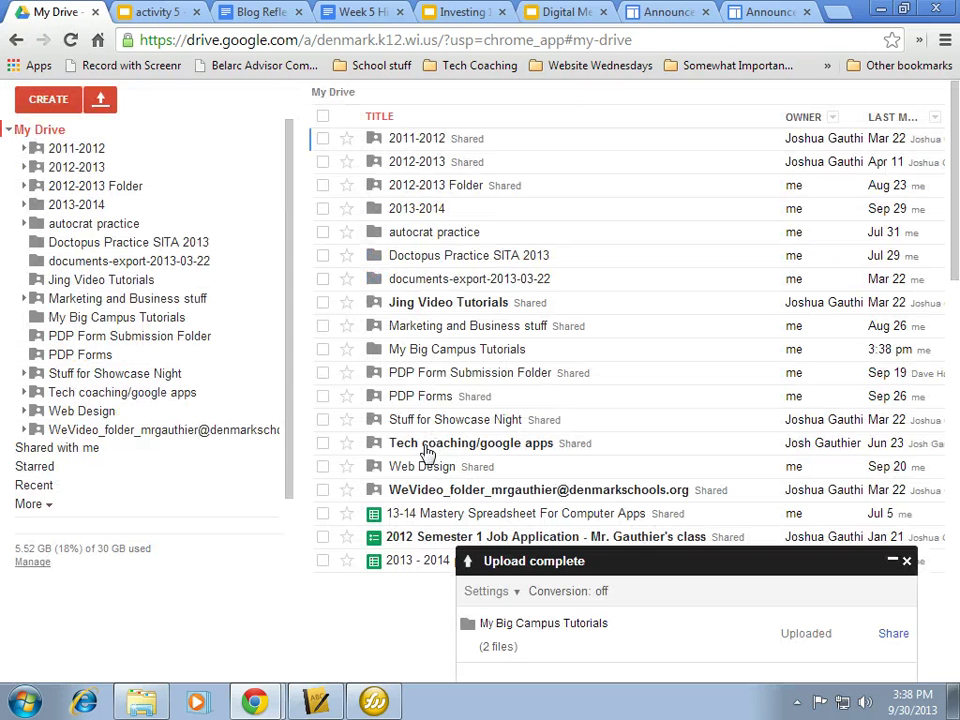
pyautogui.click(323, 349)
pyautogui.click(906, 561)
pyautogui.scroll(1, 920, 420)
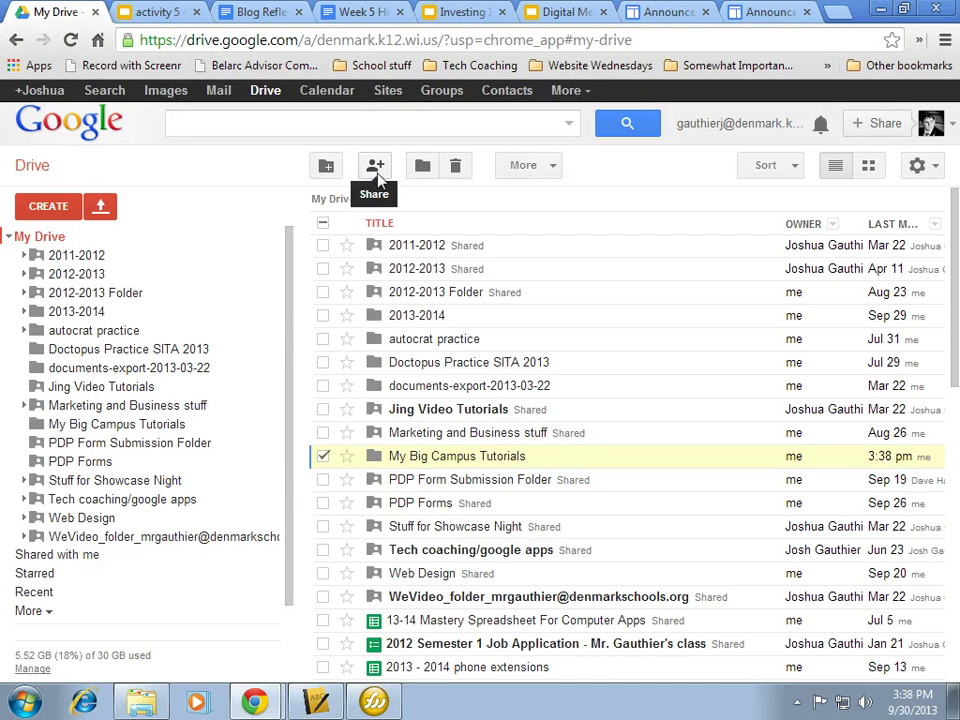
# Step: Open sharing for My Big Campus Tutorials and set new invitees to Can view
pyautogui.click(377, 173)
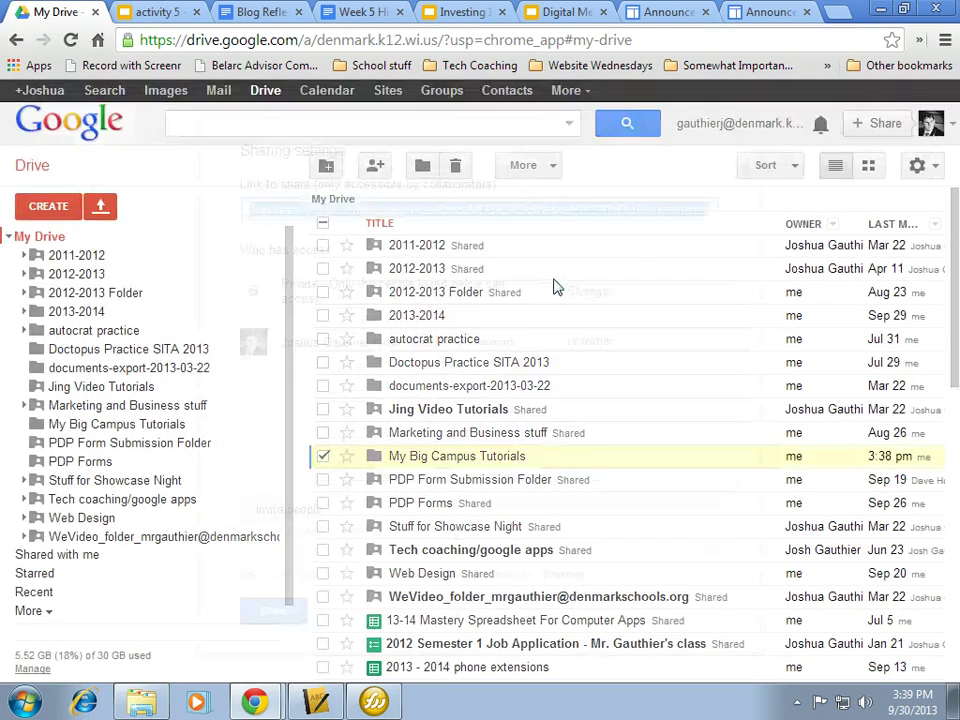
pyautogui.click(373, 530)
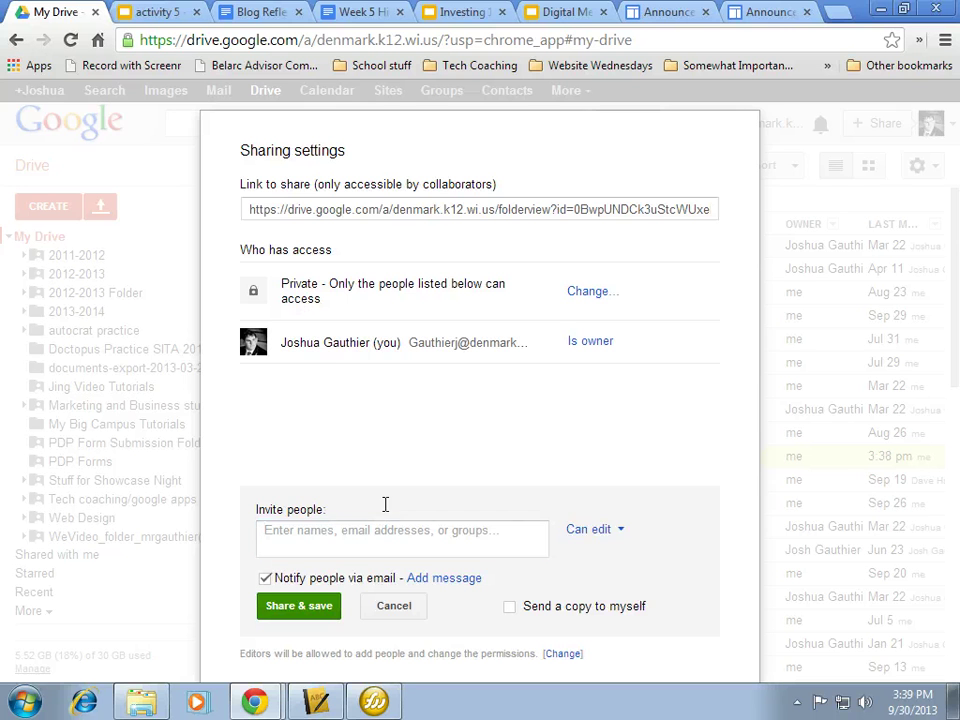
pyautogui.click(606, 534)
pyautogui.click(612, 588)
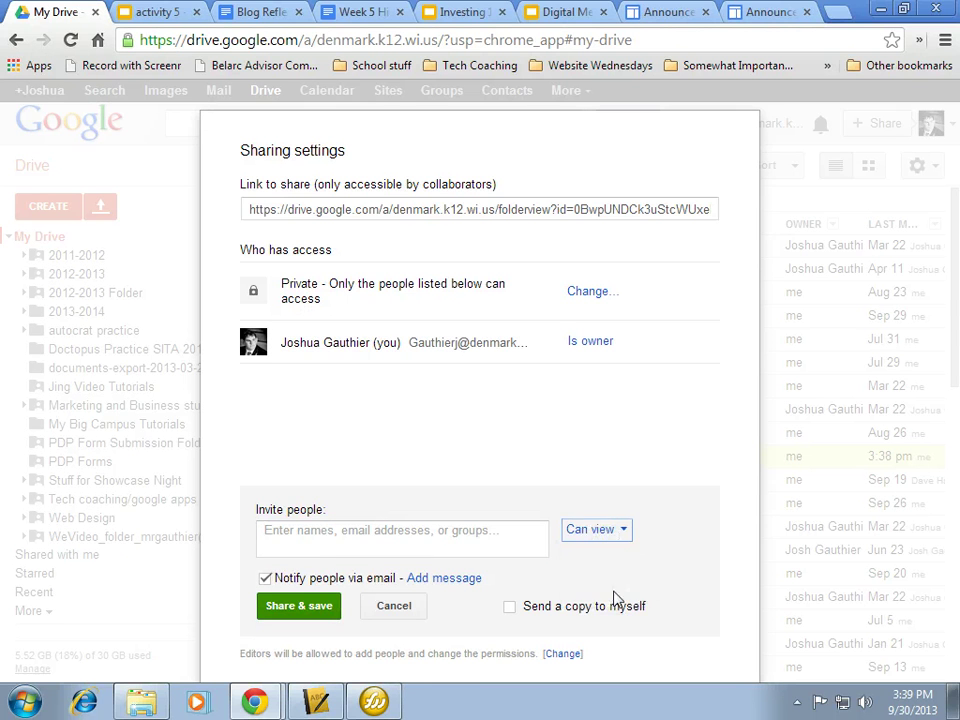
# Step: Try entering '20ha' as an invitee, then clear it, leaving the invite box empty
pyautogui.click(481, 541)
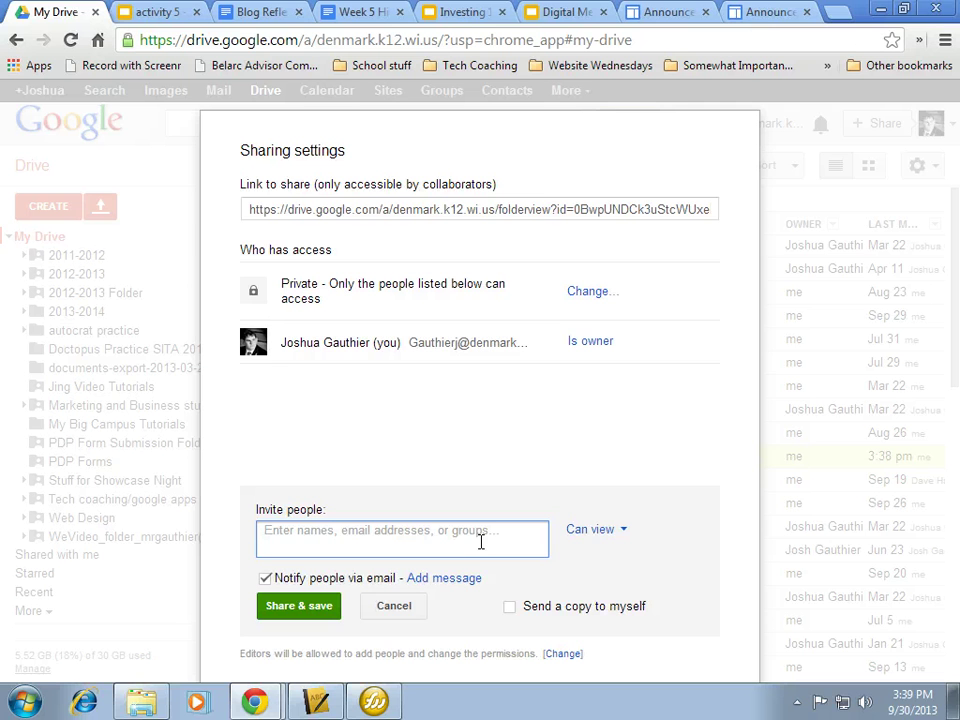
pyautogui.write('20')
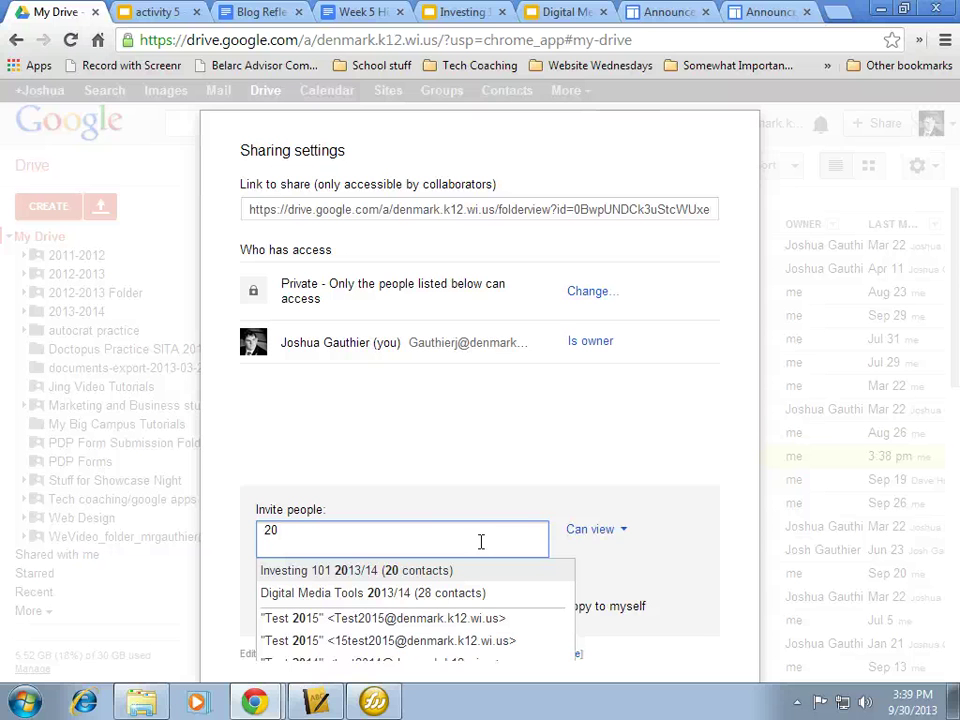
pyautogui.write('h')
pyautogui.press('BackSpace')
pyautogui.write('a')
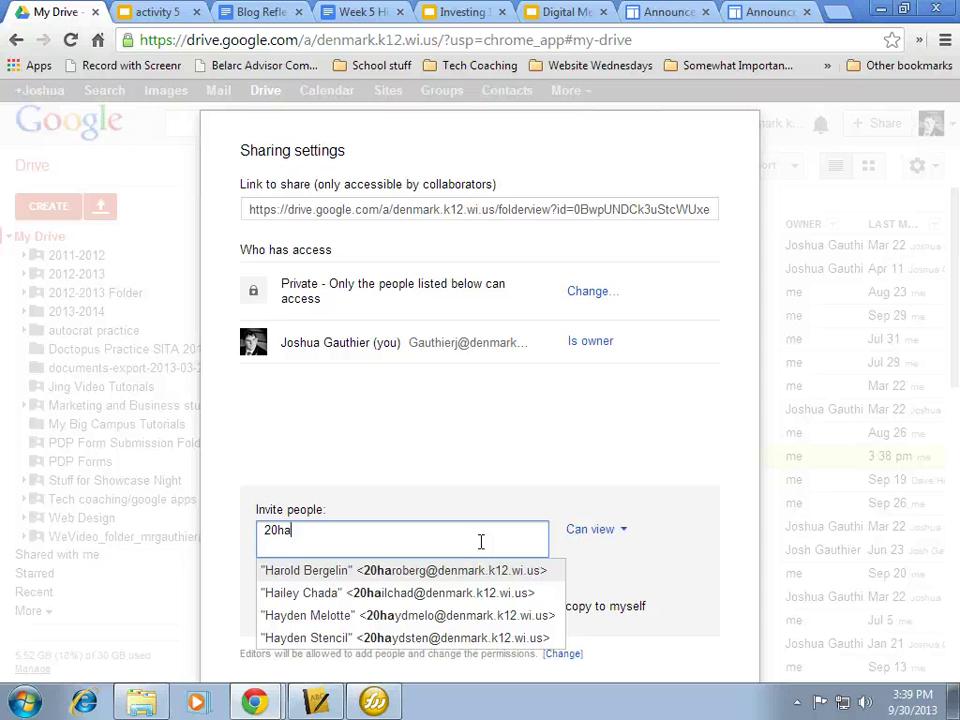
pyautogui.press('BackSpace')
pyautogui.press('BackSpace')
pyautogui.press('BackSpace')
pyautogui.press('BackSpace')
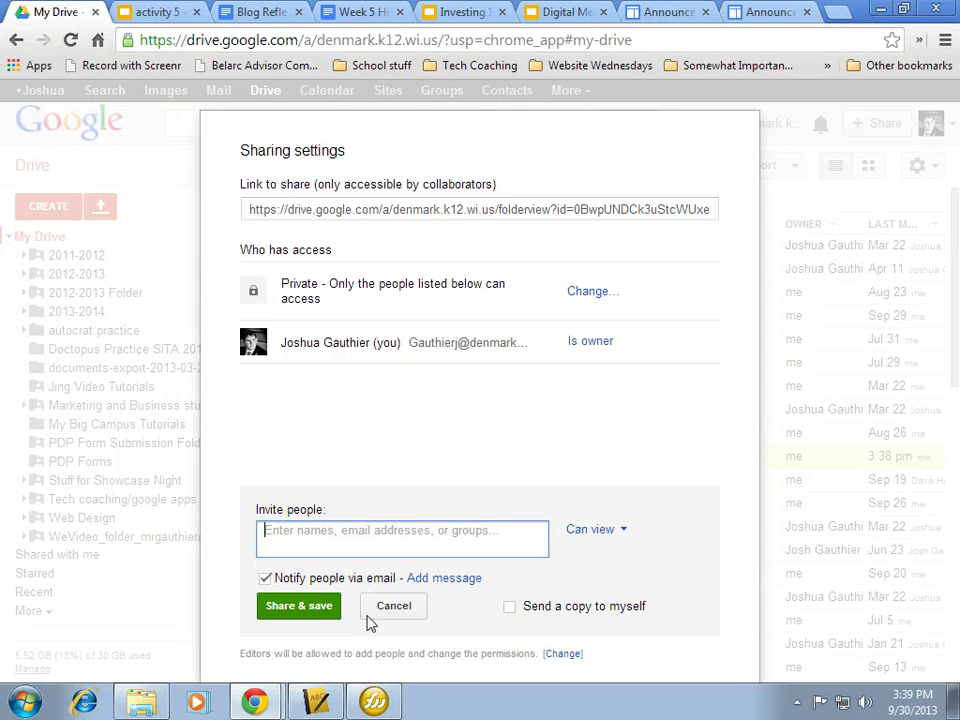